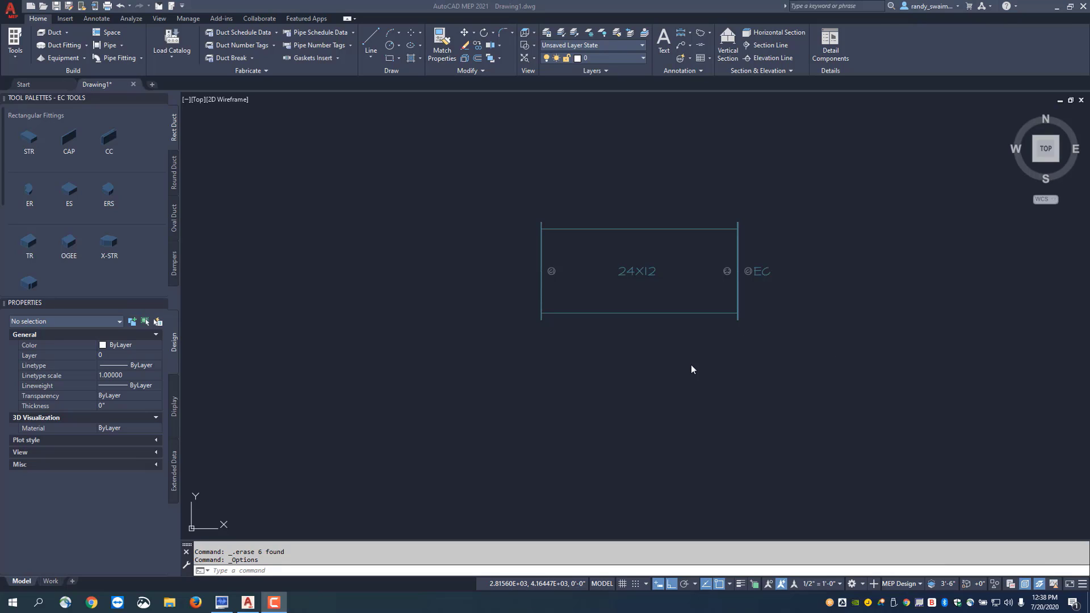
Draw a rectangular 12" x 8" branch duct about 3'-1" long, straight north from the midpoint of the 24x12 duct
click(659, 314)
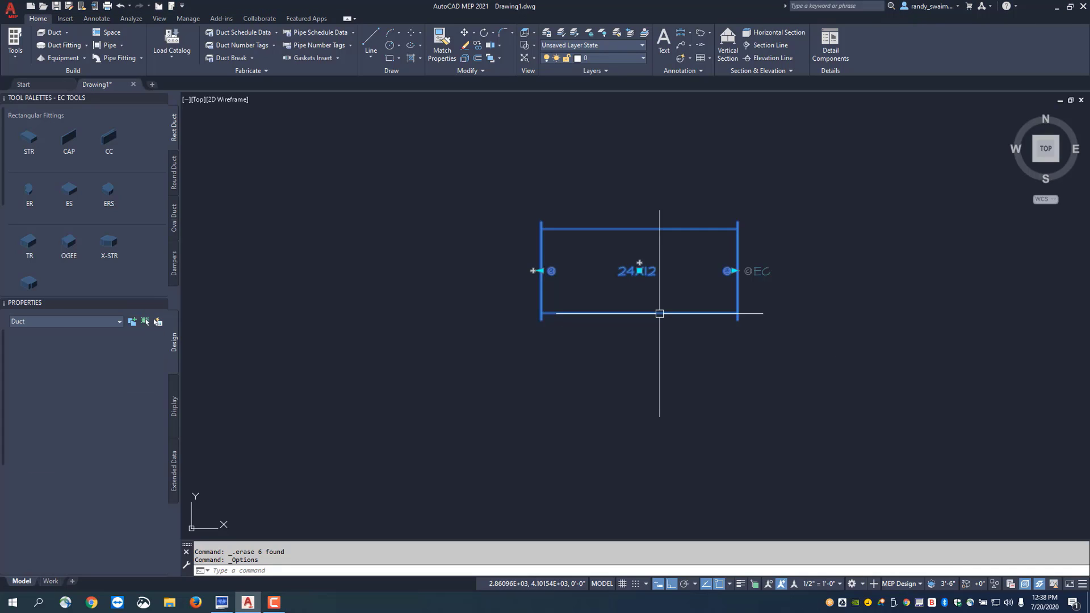
click(640, 264)
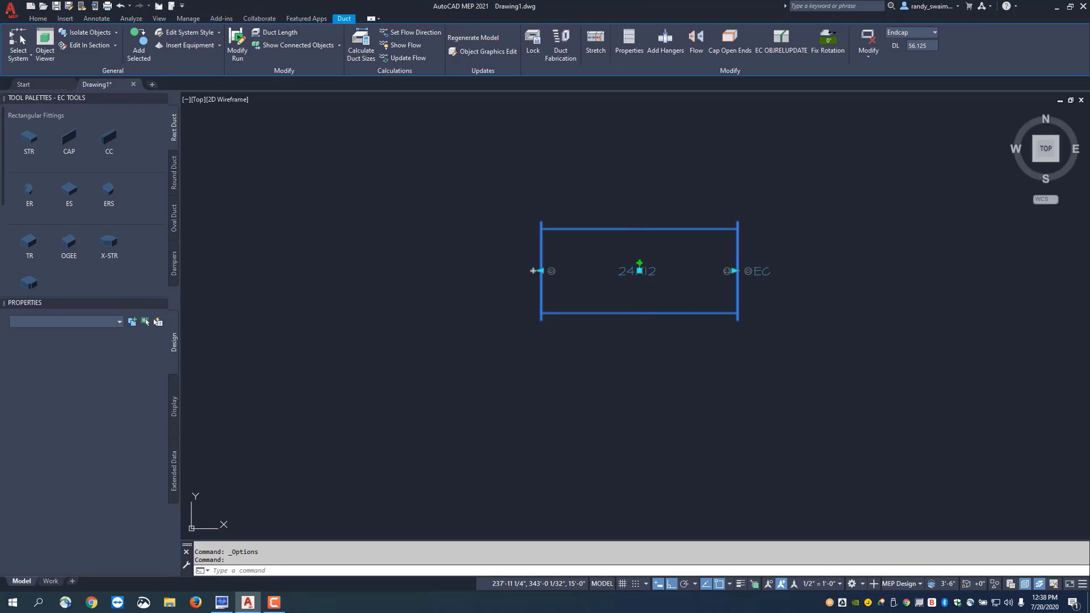
click(640, 264)
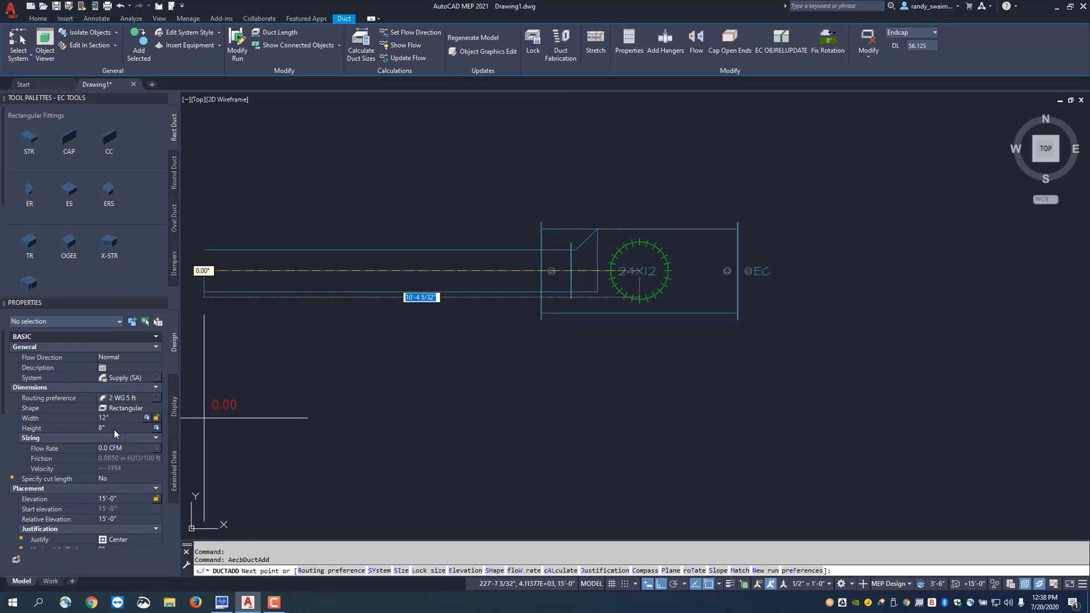
click(158, 409)
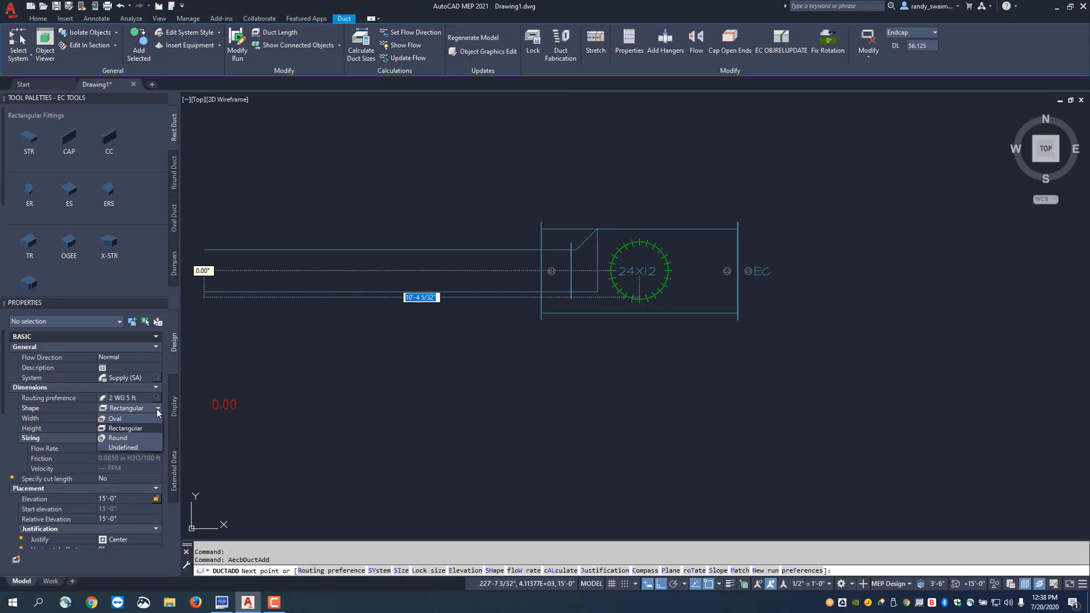
click(159, 412)
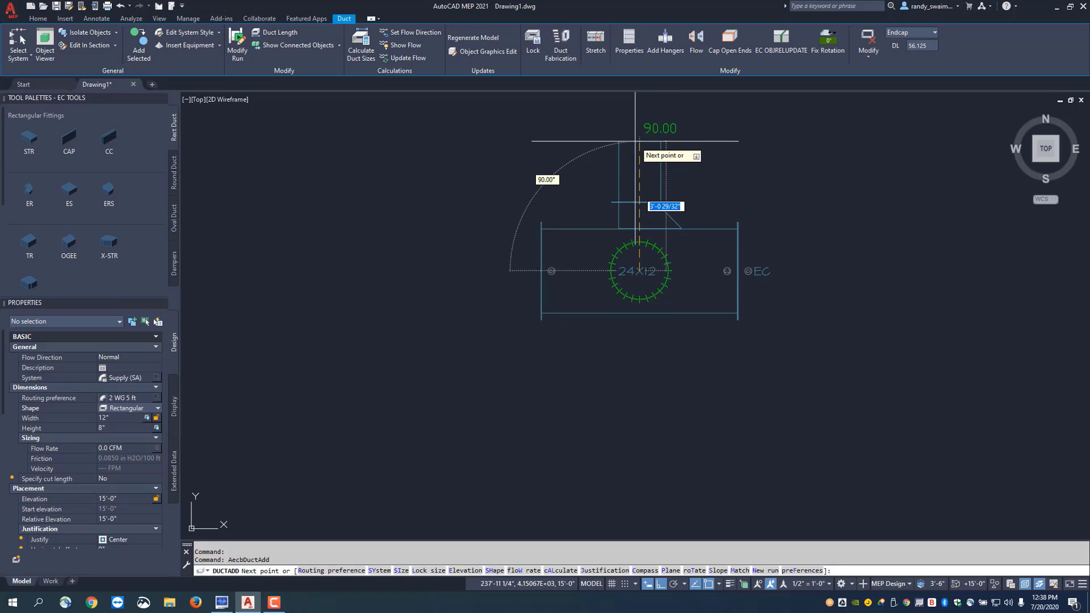
click(639, 141)
right_click(652, 142)
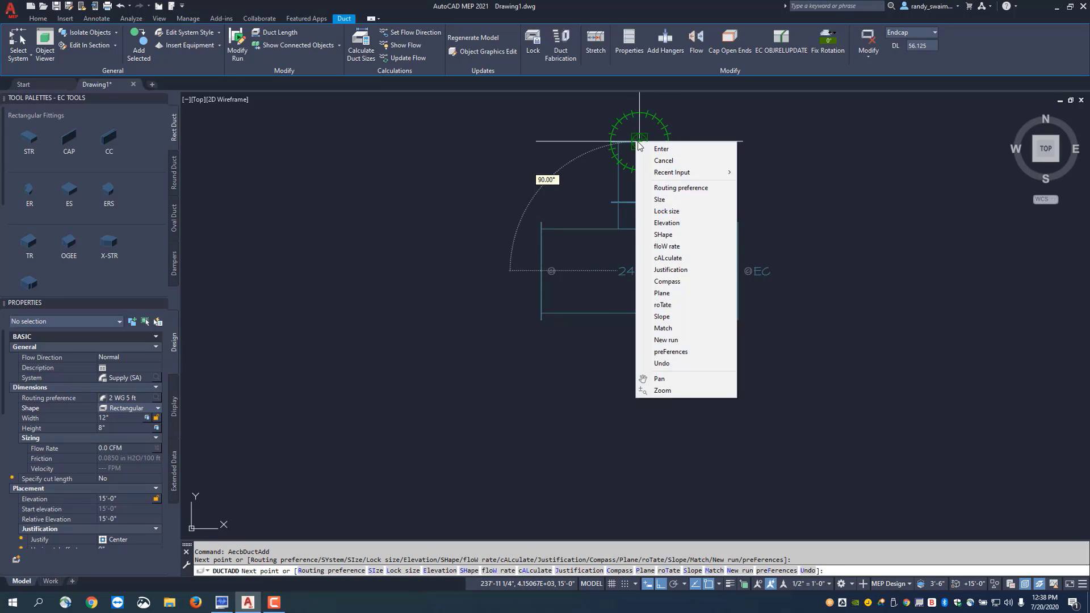
click(680, 148)
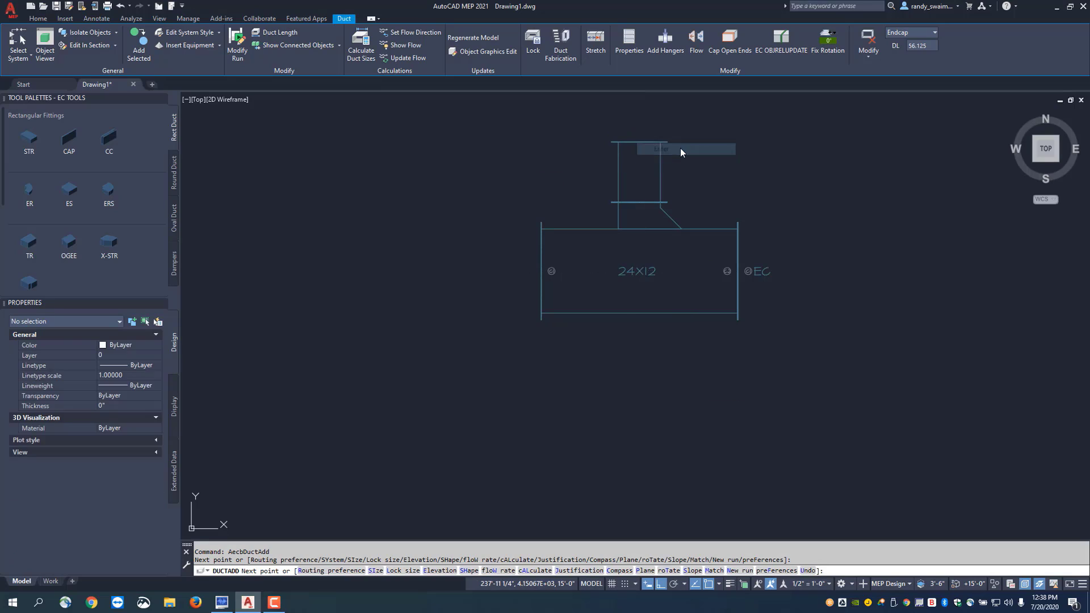
Flip the branch's rectangular tap so its angled side faces west
click(670, 216)
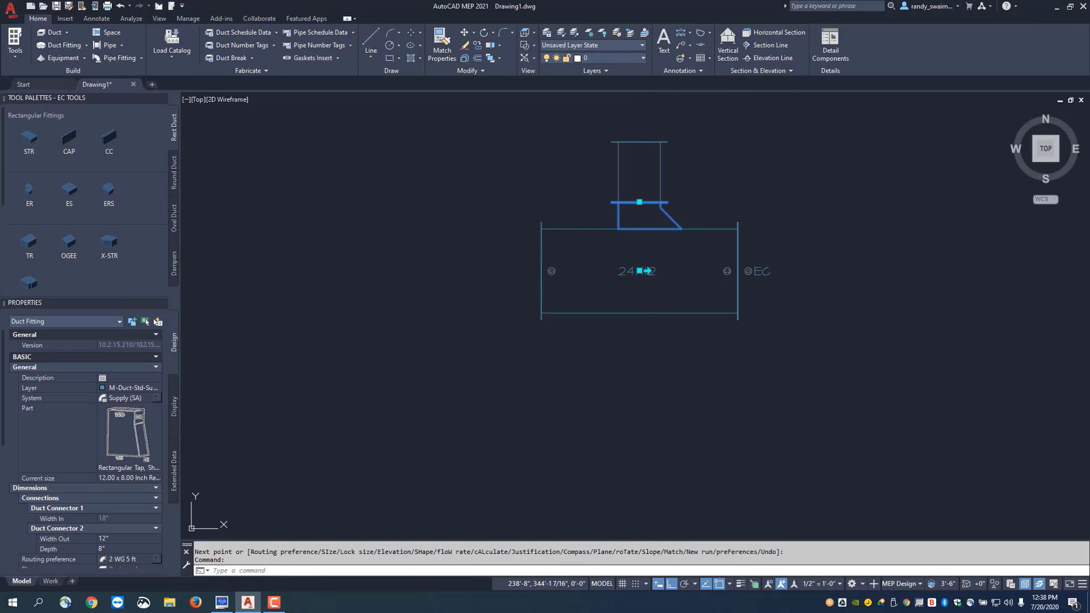
click(647, 270)
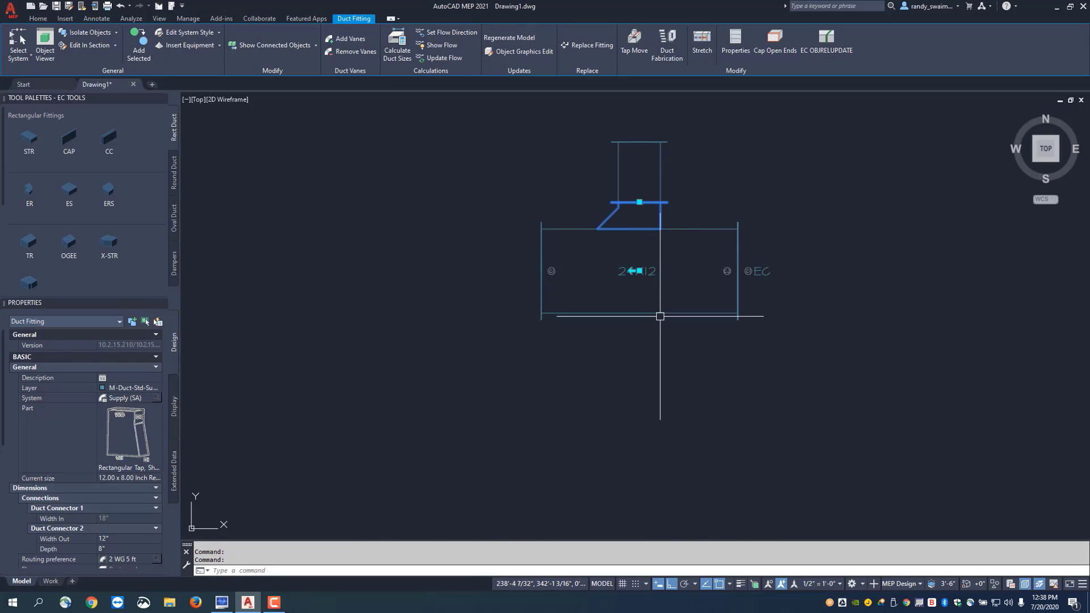
key(Escape)
key(Escape)
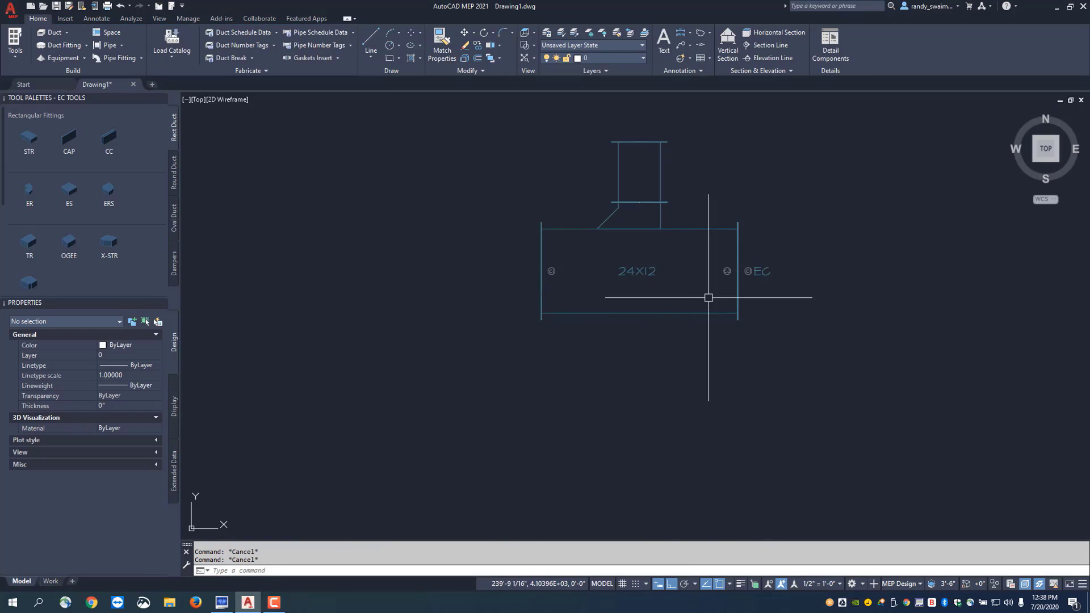
Try to add another matching rectangular tap to the 24x12 duct just west of the branch, using Add Selected
click(658, 217)
right_click(660, 217)
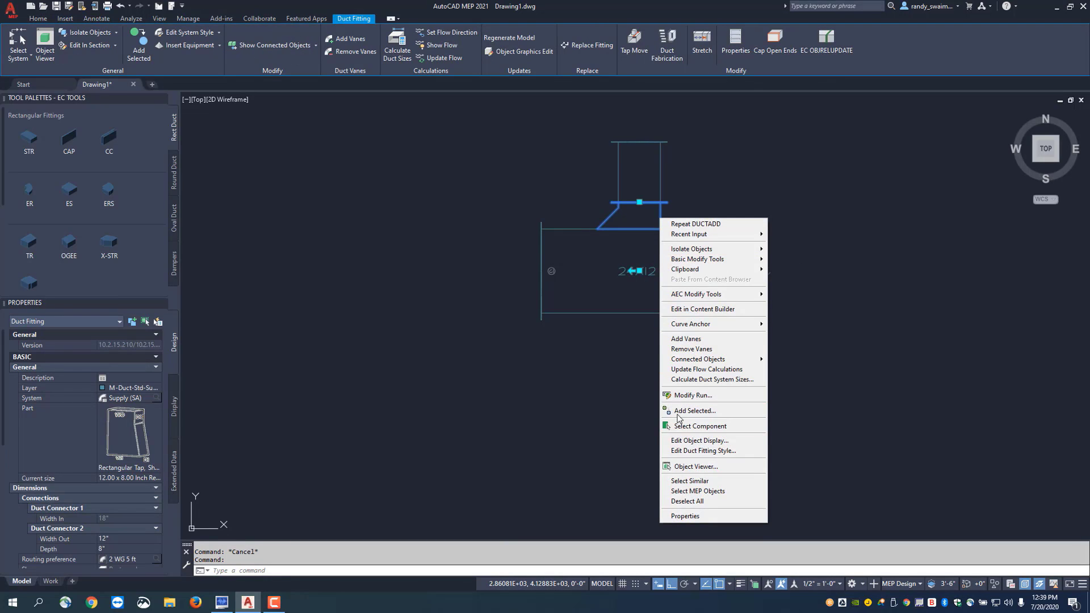
click(678, 411)
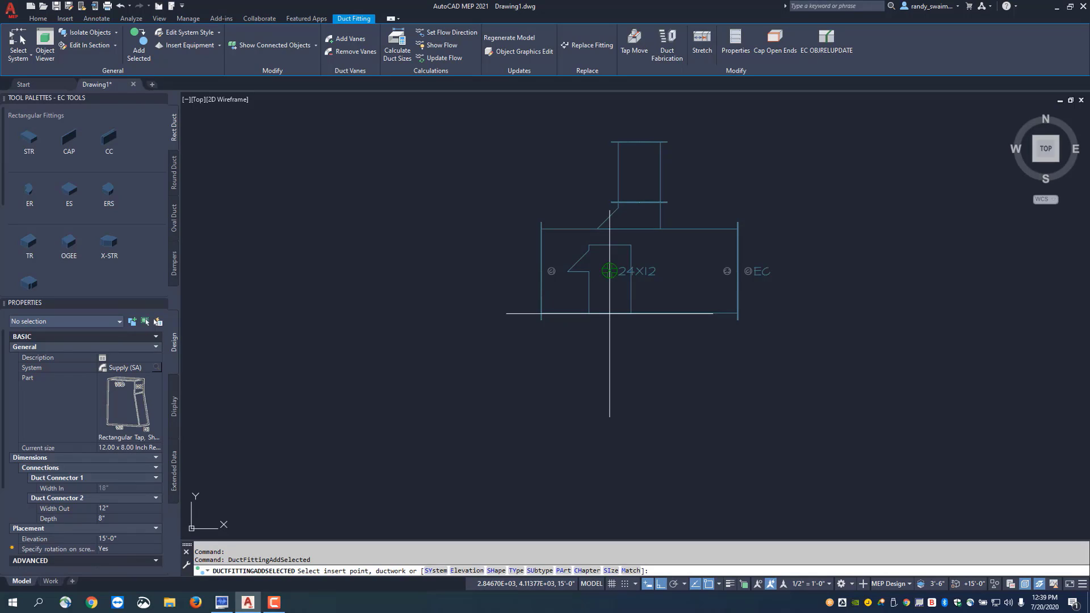
click(609, 271)
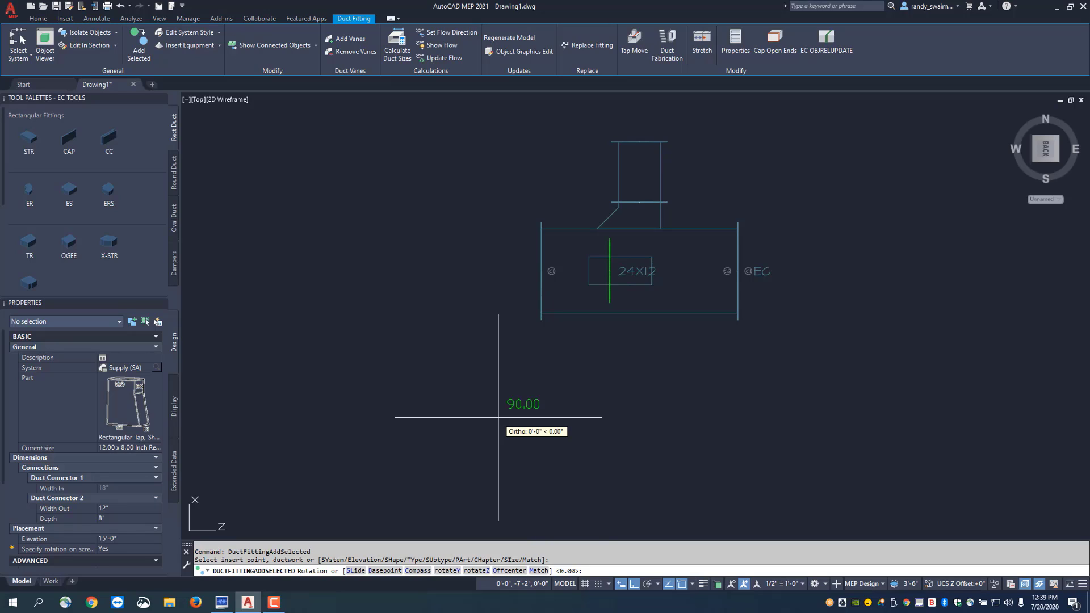
click(661, 419)
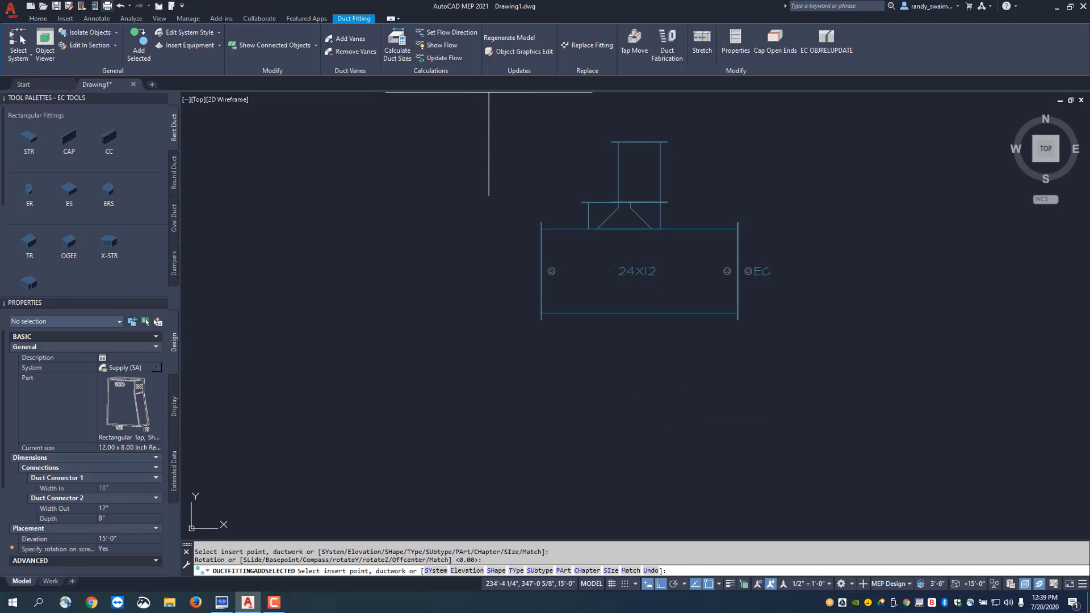
Undo the added second tap and the flip of the branch tap
click(126, 8)
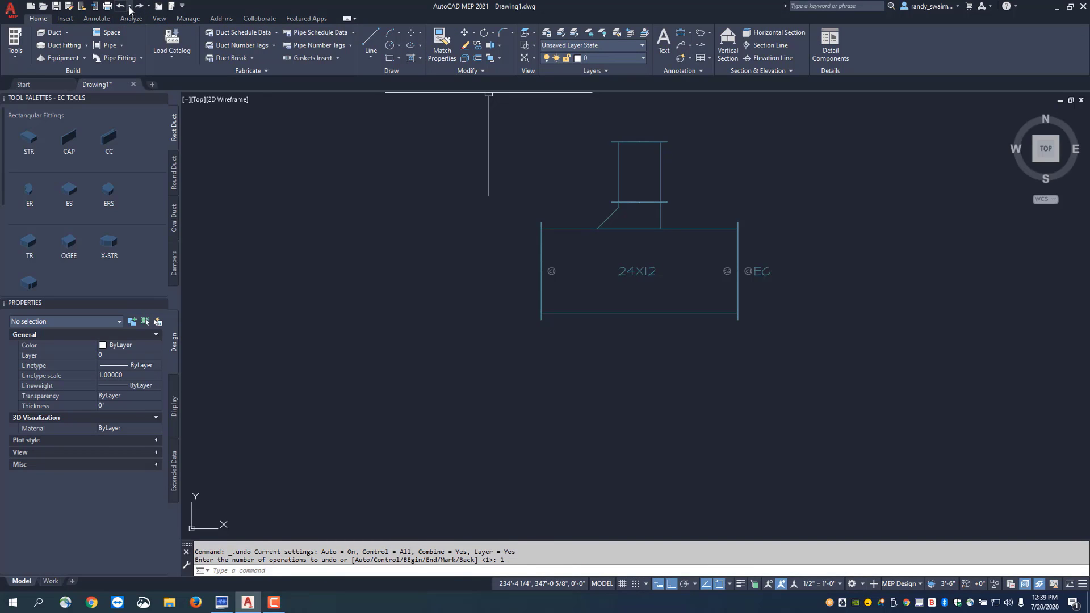
click(129, 6)
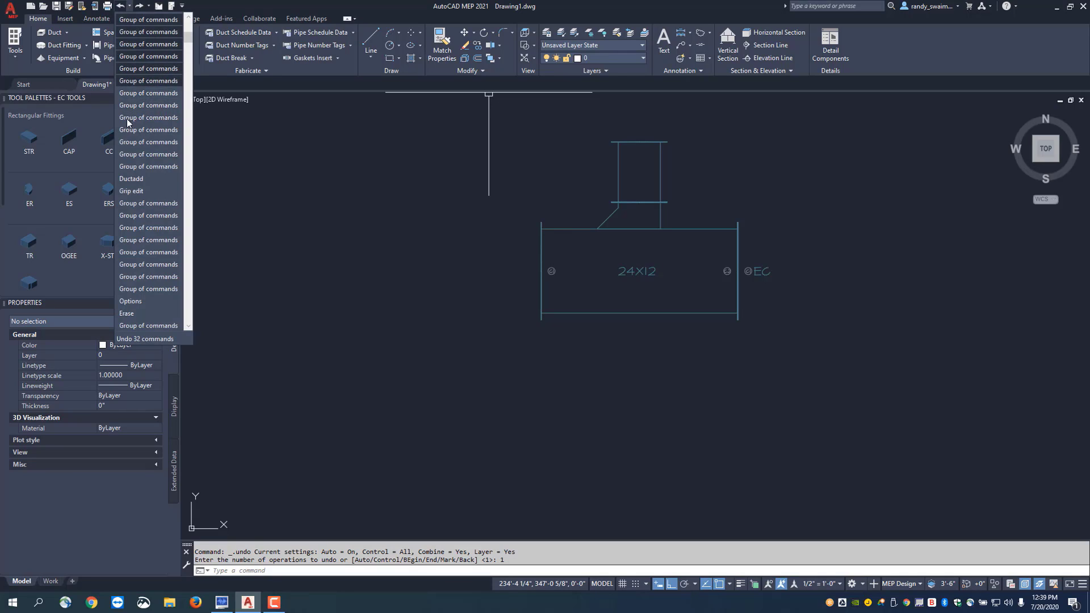
click(139, 165)
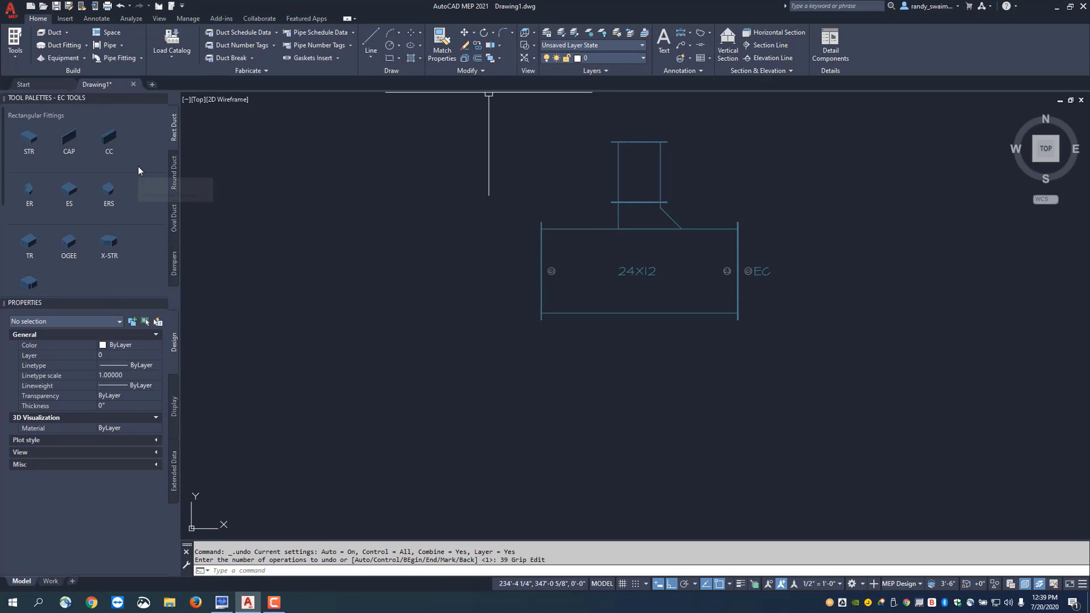
key(Escape)
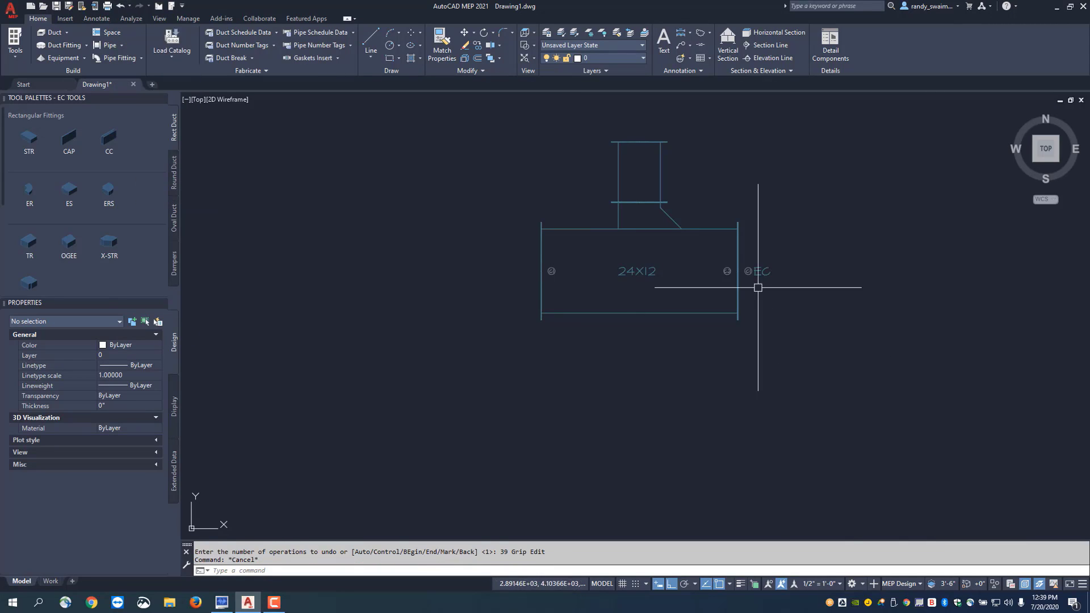
Mirror the branch tap's angled side to the west with its flip grip, and deselect it
click(672, 217)
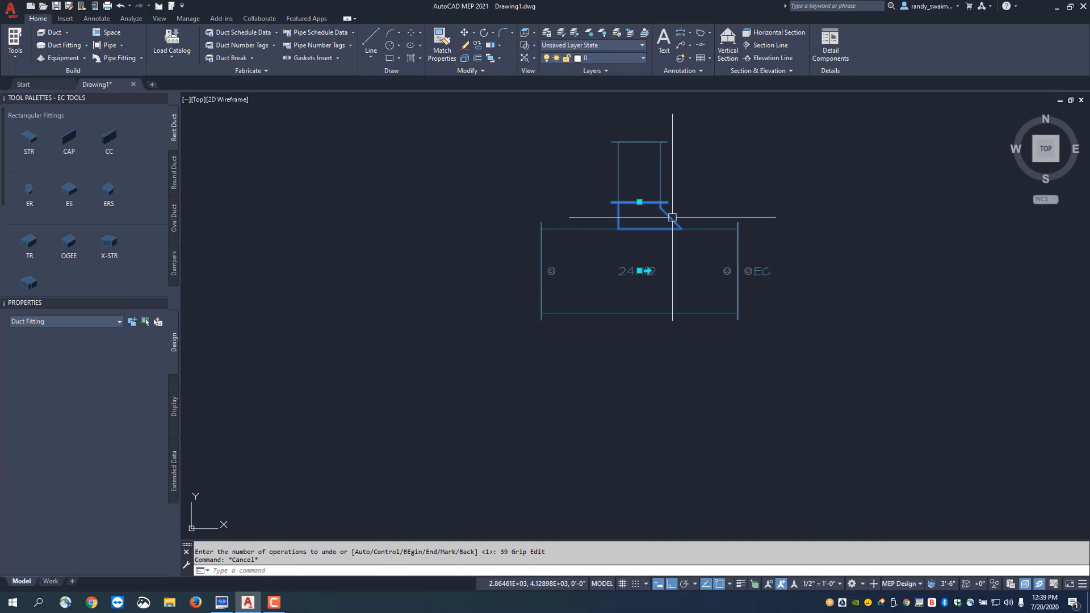
click(647, 270)
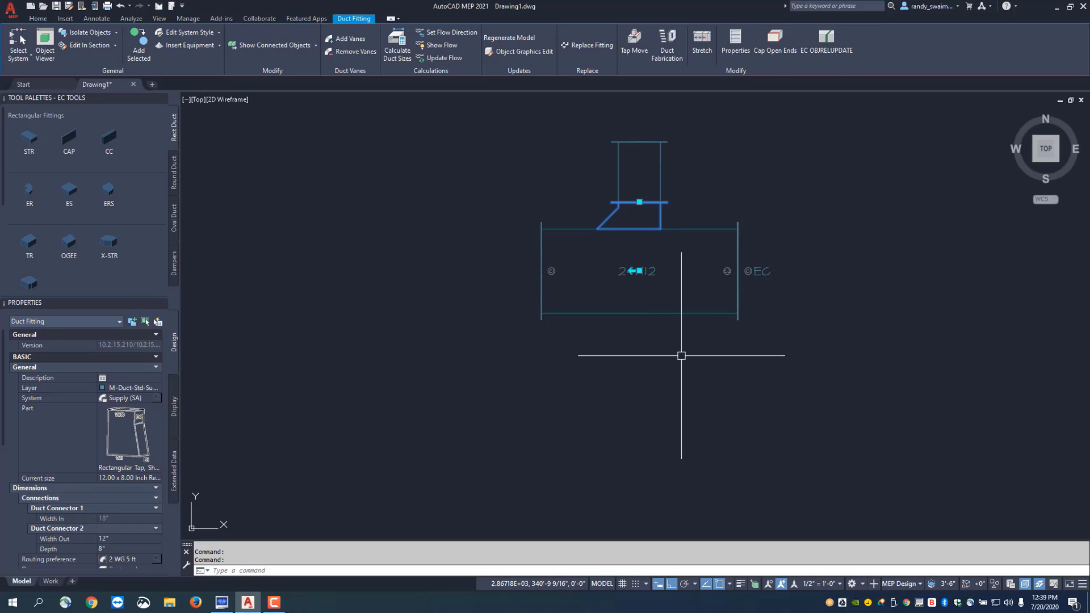
key(Escape)
key(Escape)
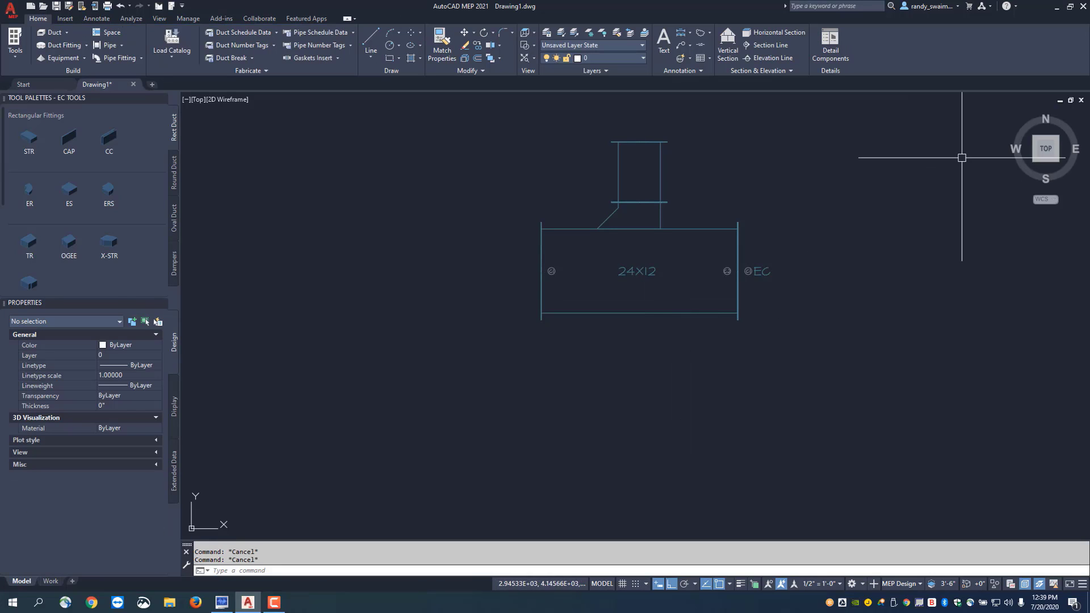
Using Add Selected on the branch tap, place a matching 12" x 8" tap on the main duct's top face, near its end-capped end
click(1036, 162)
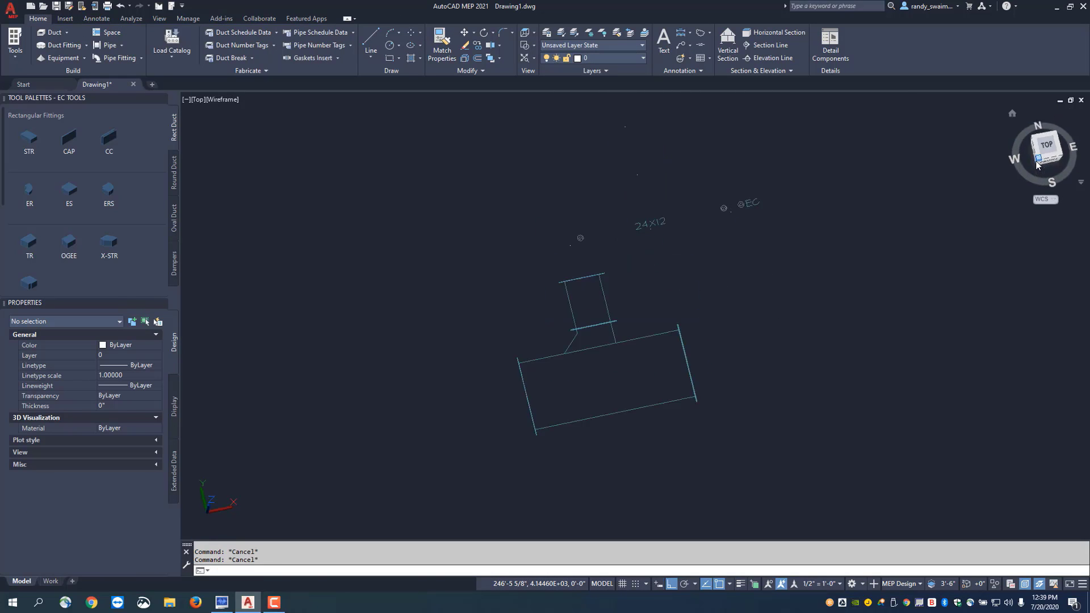
middle_drag(643, 309, 533, 494)
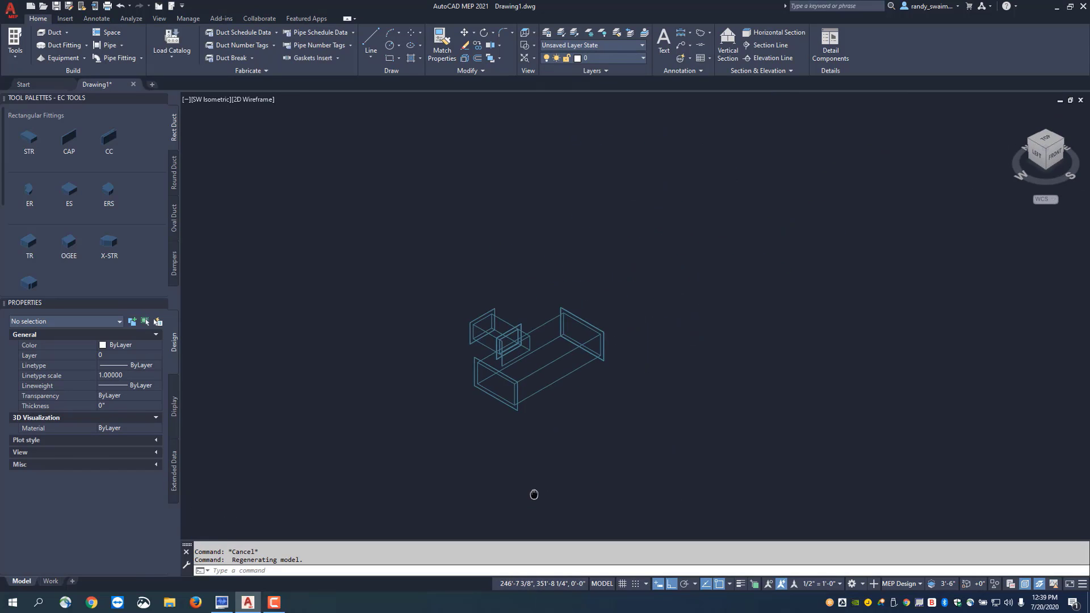
scroll(518, 390, up, 5)
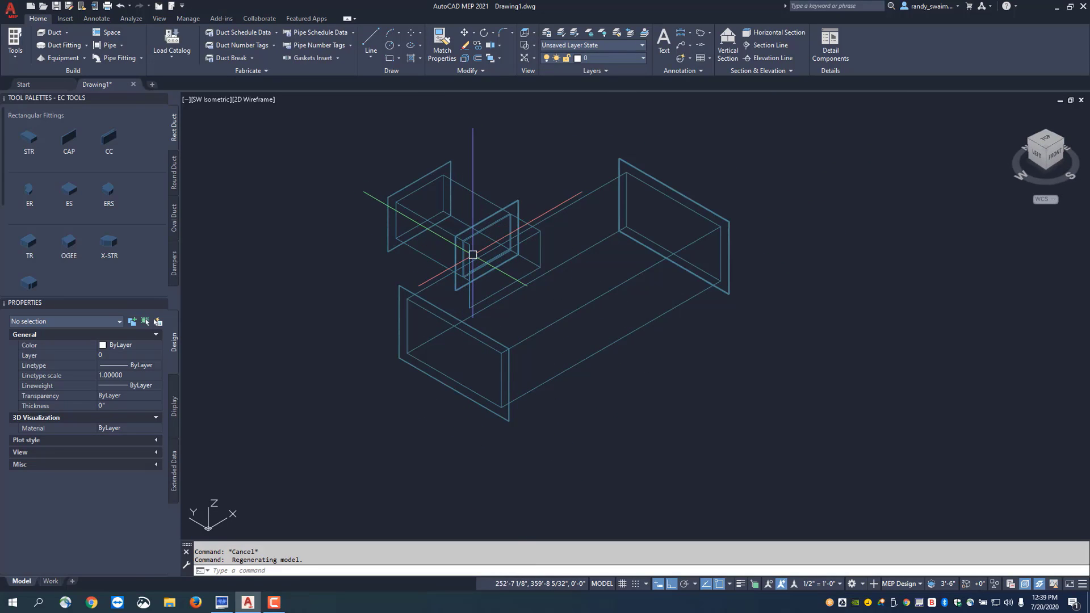
click(473, 255)
right_click(473, 255)
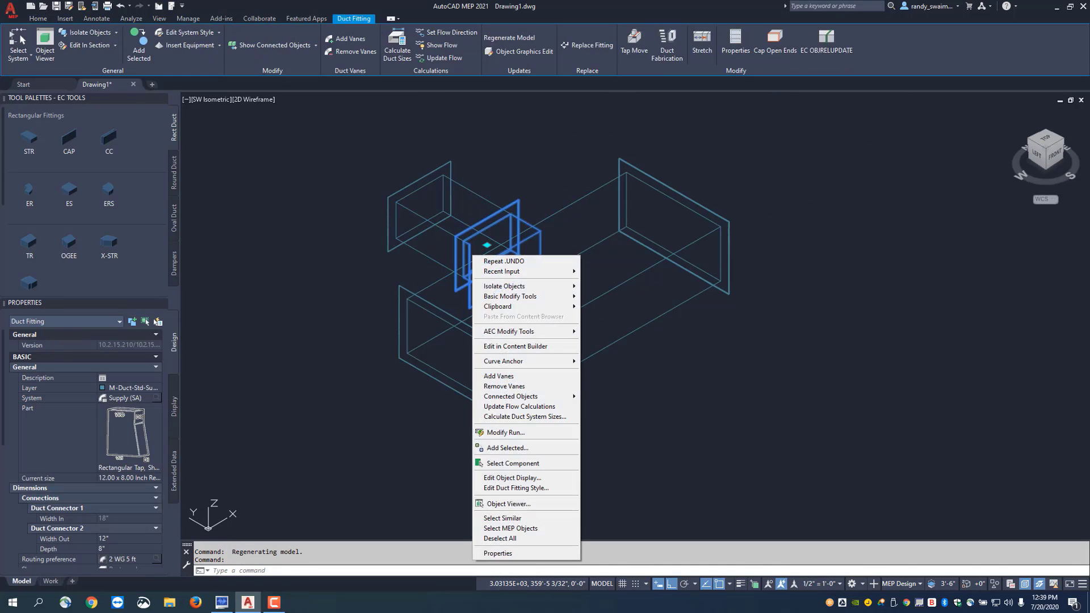
click(505, 449)
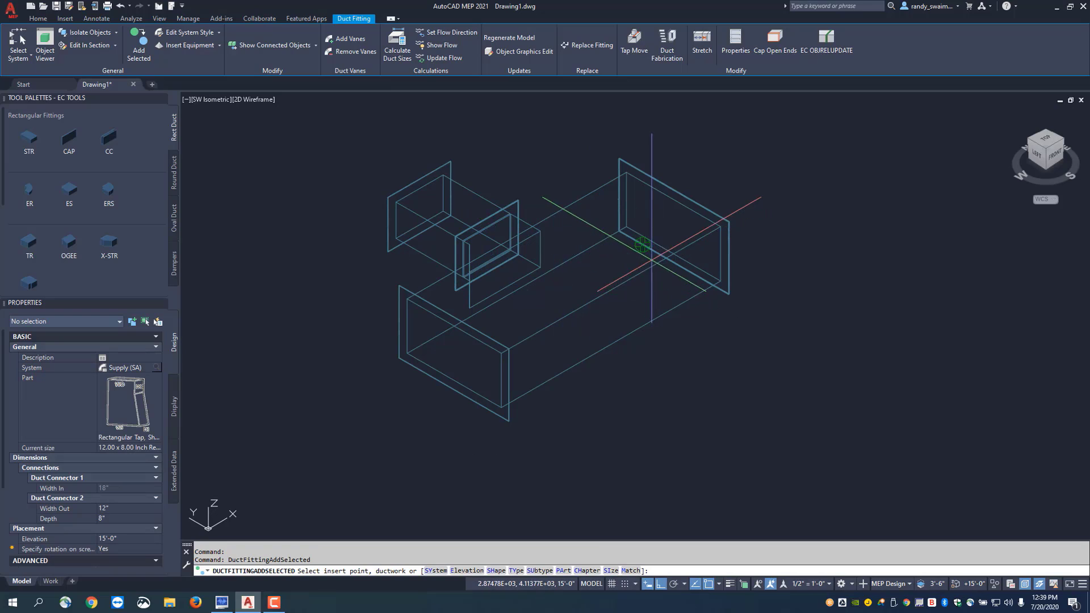
click(611, 262)
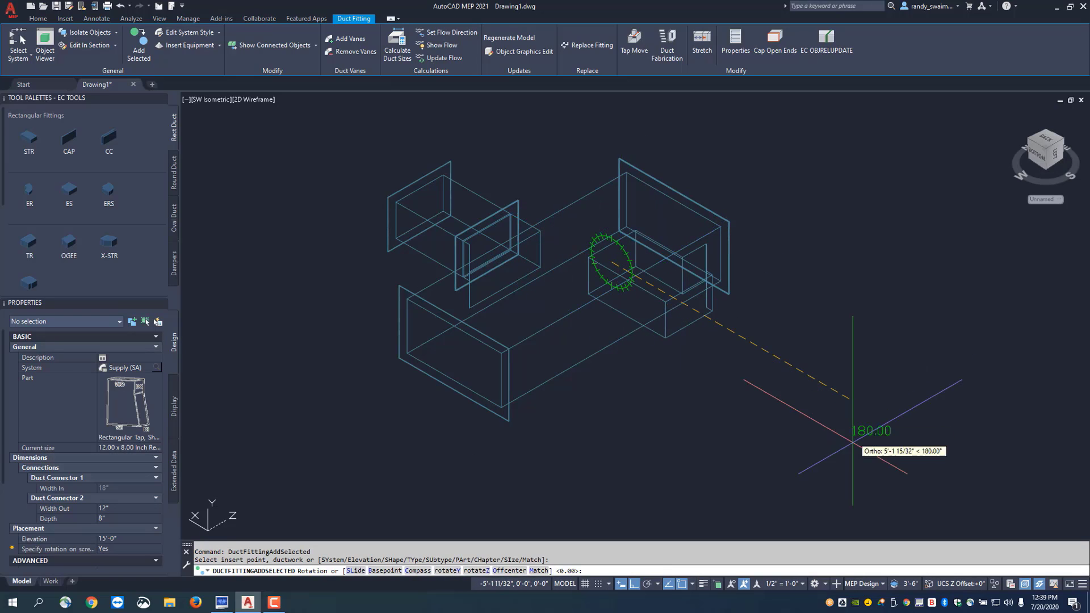
click(612, 109)
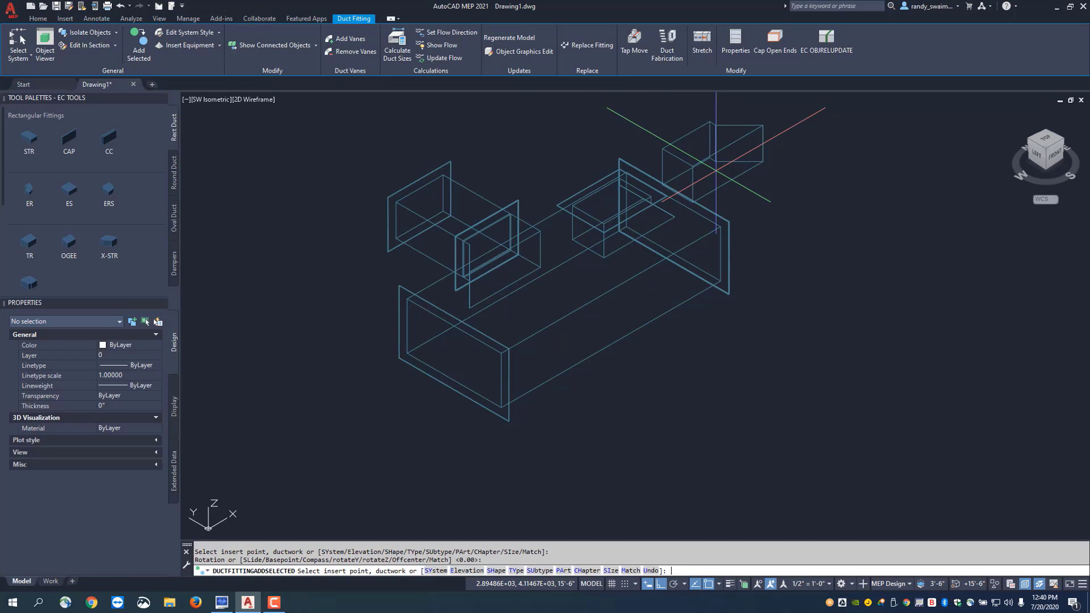
key(Escape)
key(Escape)
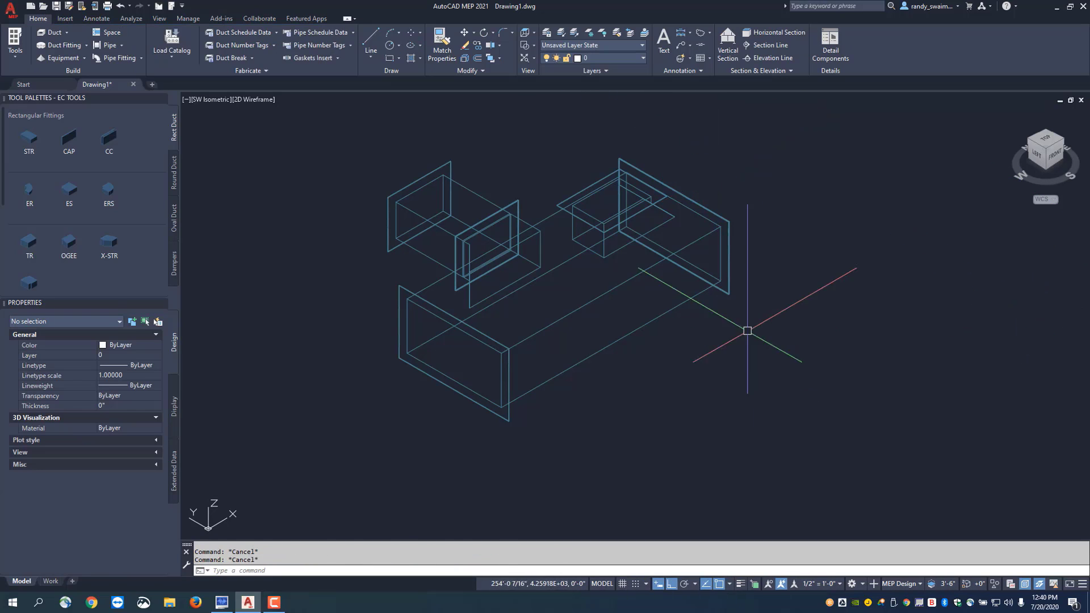
Flip the tap on top of the main duct so its angled side faces west
click(659, 207)
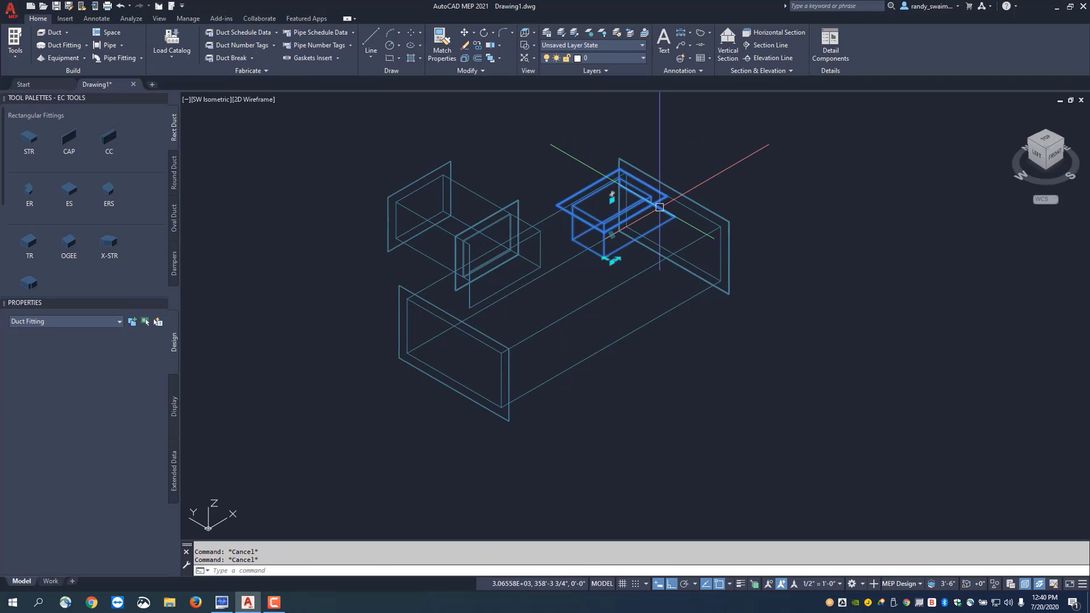
click(613, 260)
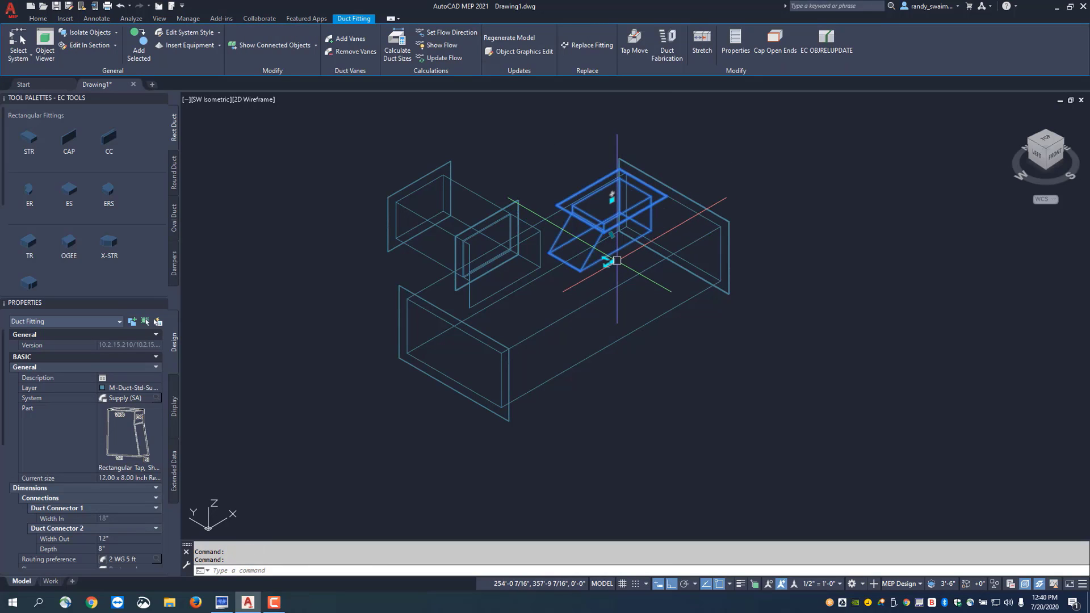
key(Escape)
key(Escape)
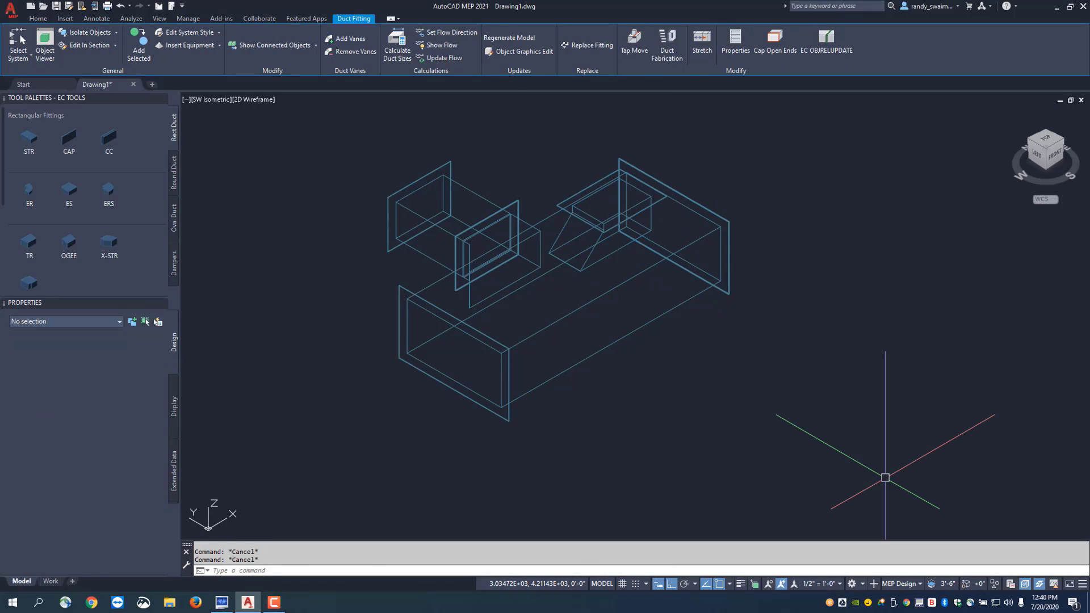
Set the side branch tap's bottom offset to 0 in its fitting properties, and close the properties
click(1047, 142)
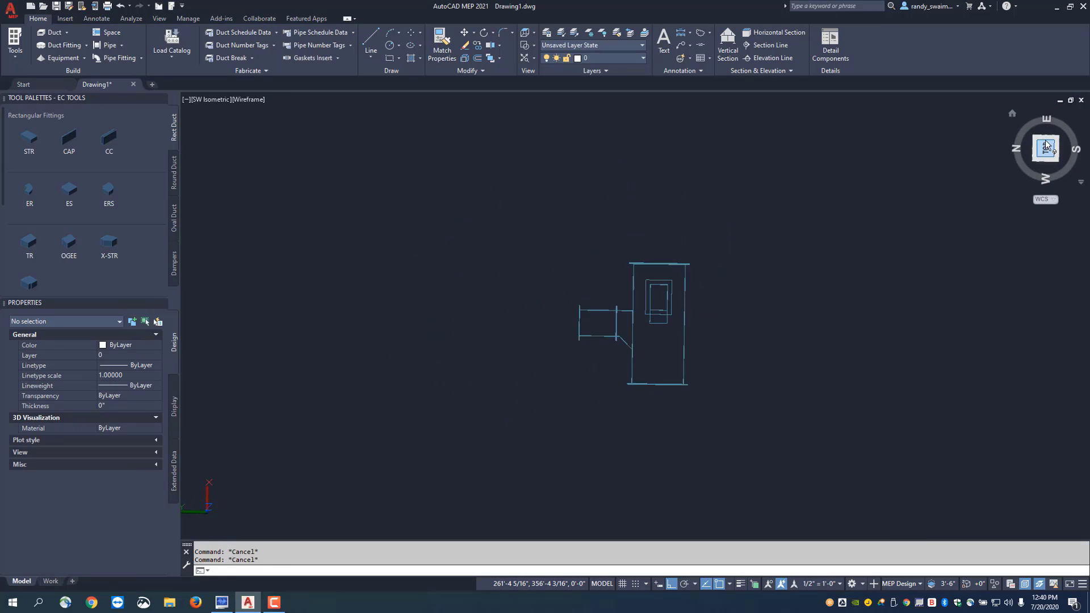
click(1084, 121)
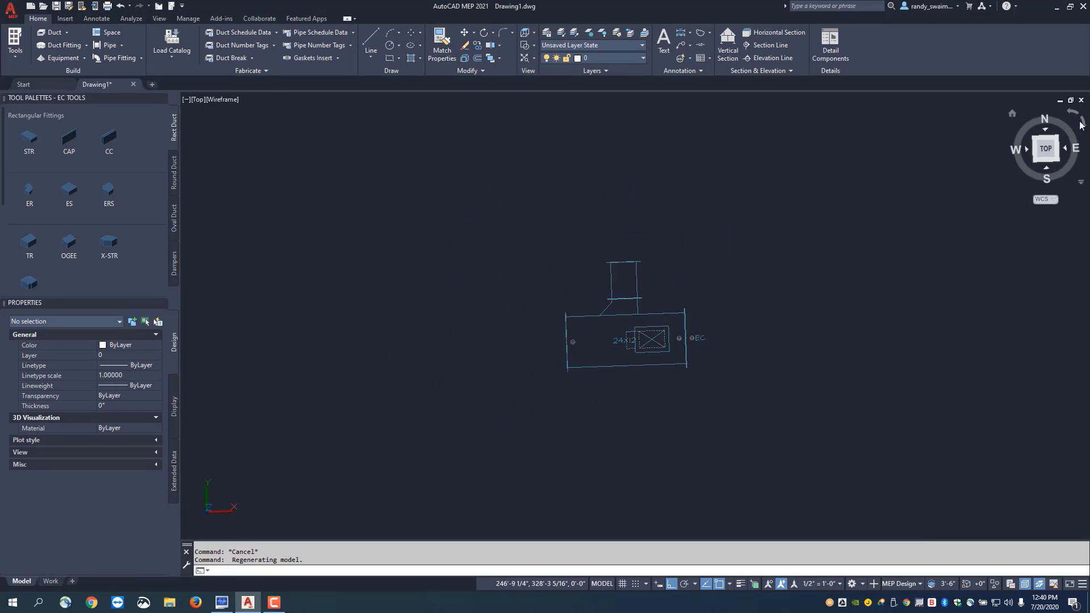
click(1035, 142)
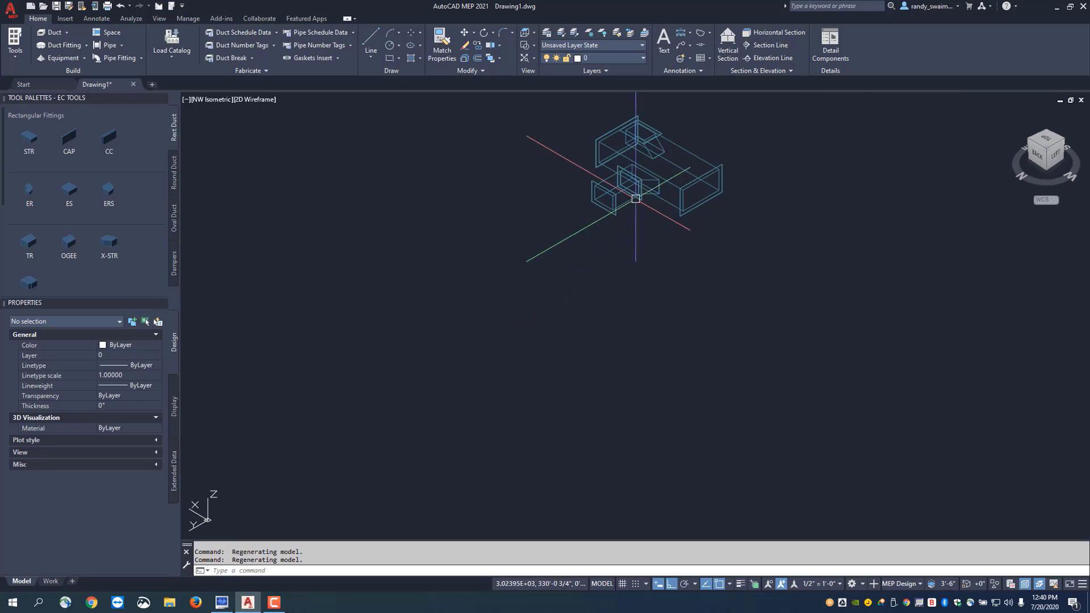
scroll(635, 199, up, 6)
middle_drag(669, 219, 628, 359)
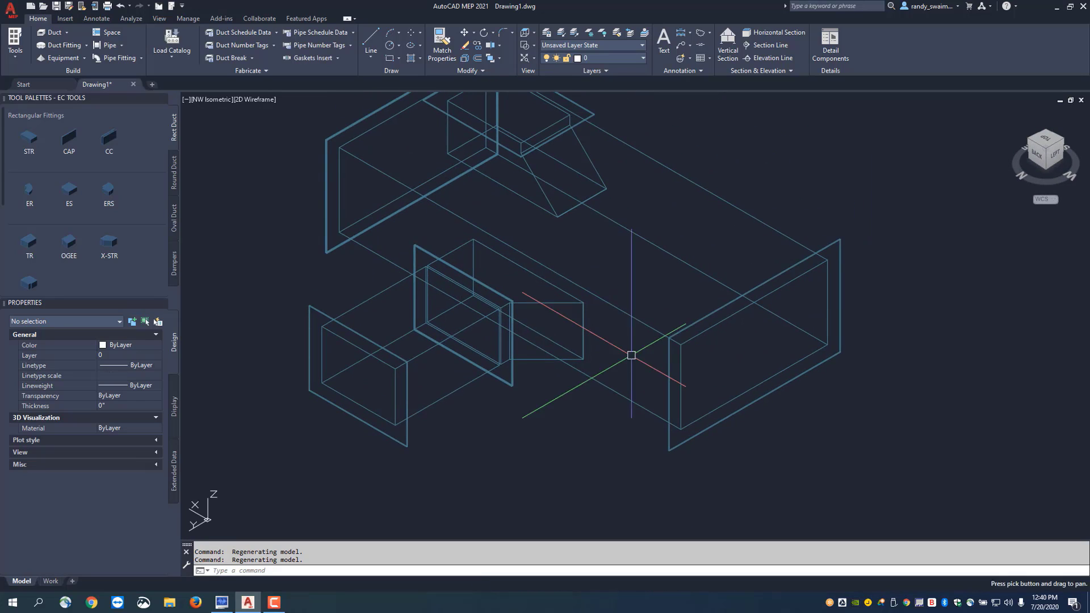
click(534, 301)
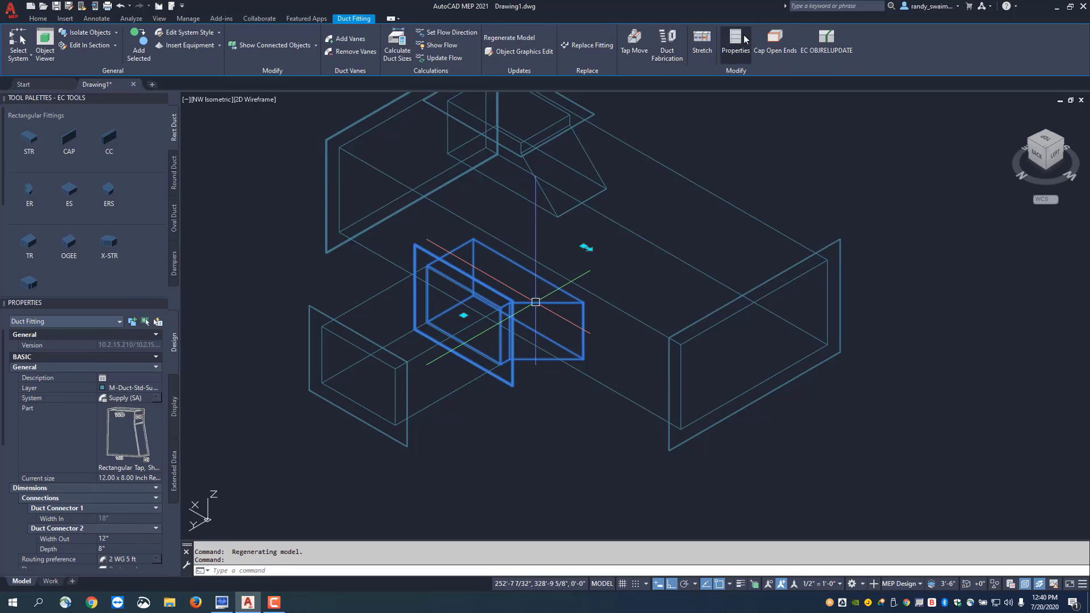
click(736, 43)
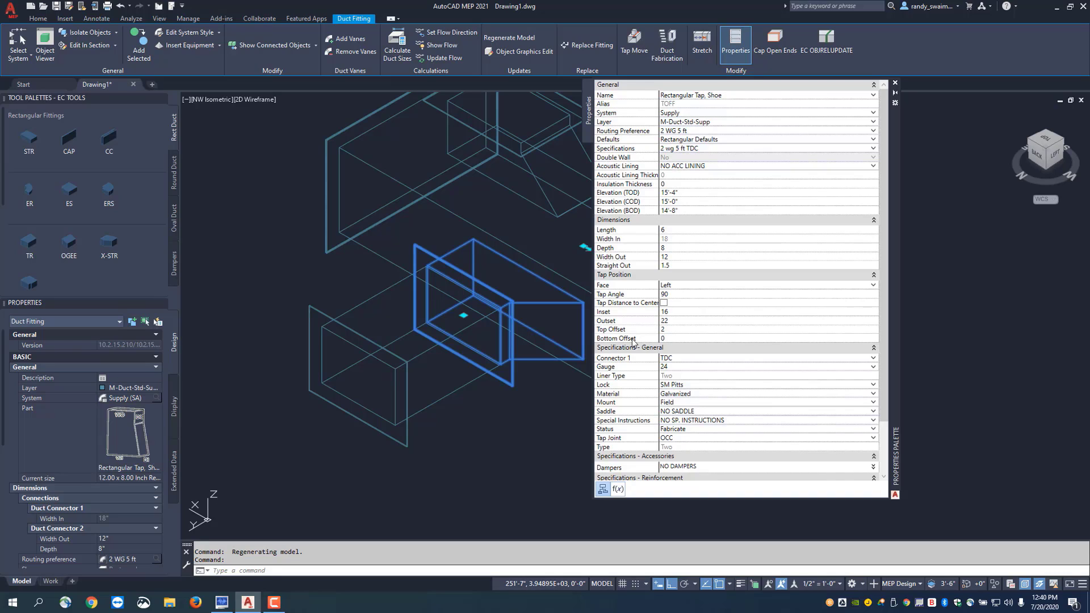
key(Return)
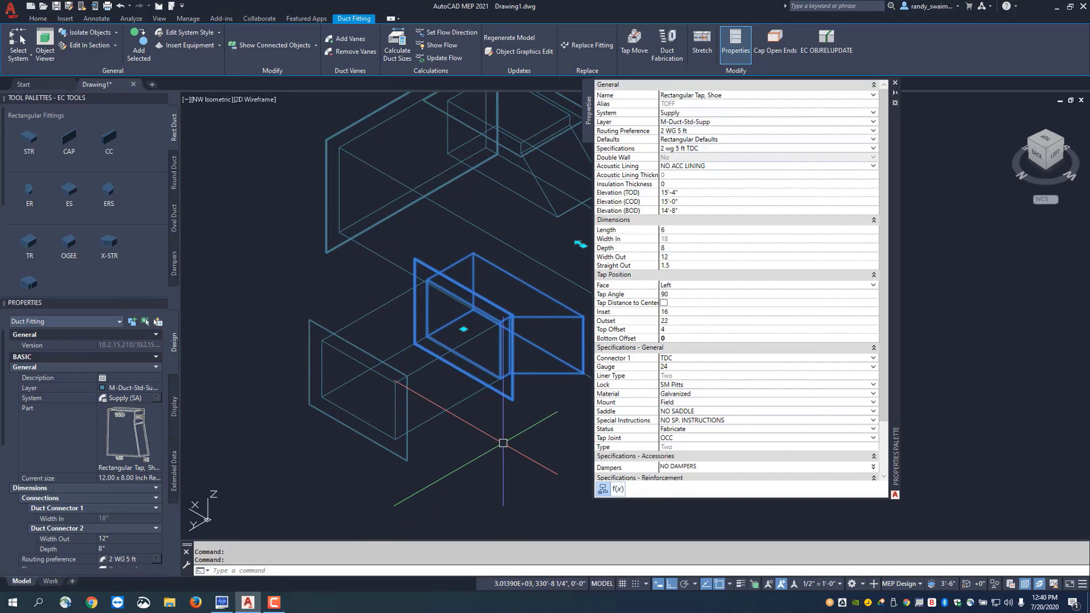
click(895, 83)
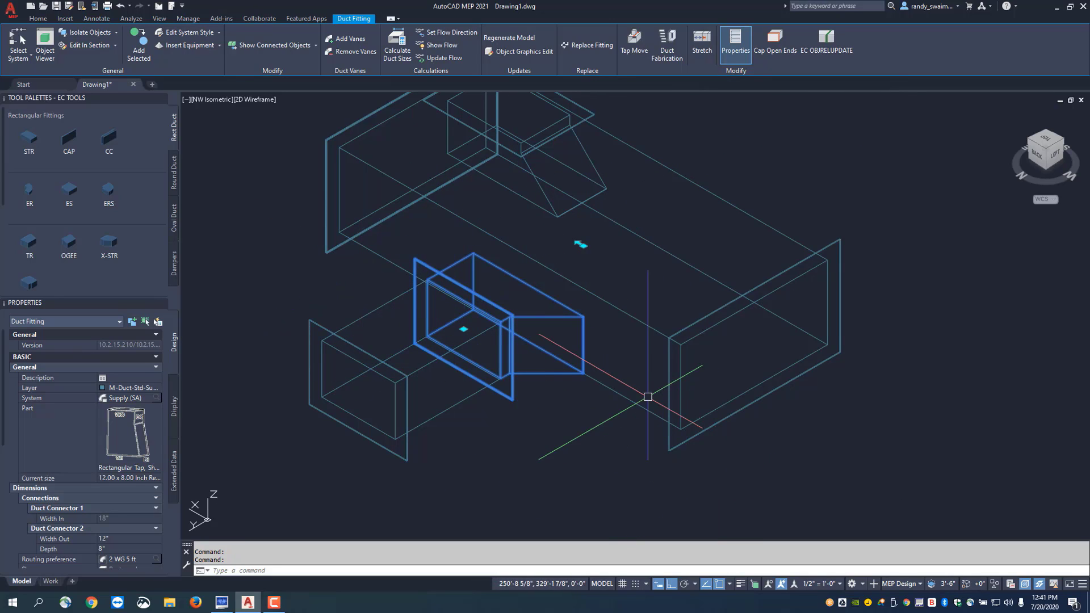
Try relocating the side branch tap along the main duct with Tap Move, and clear the selection
click(635, 44)
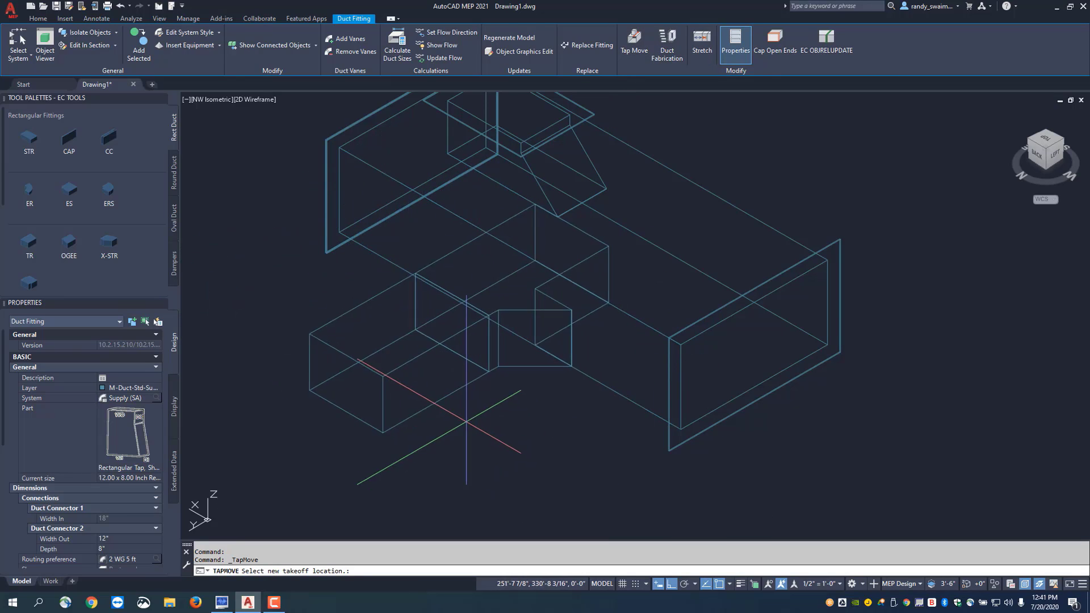
click(477, 432)
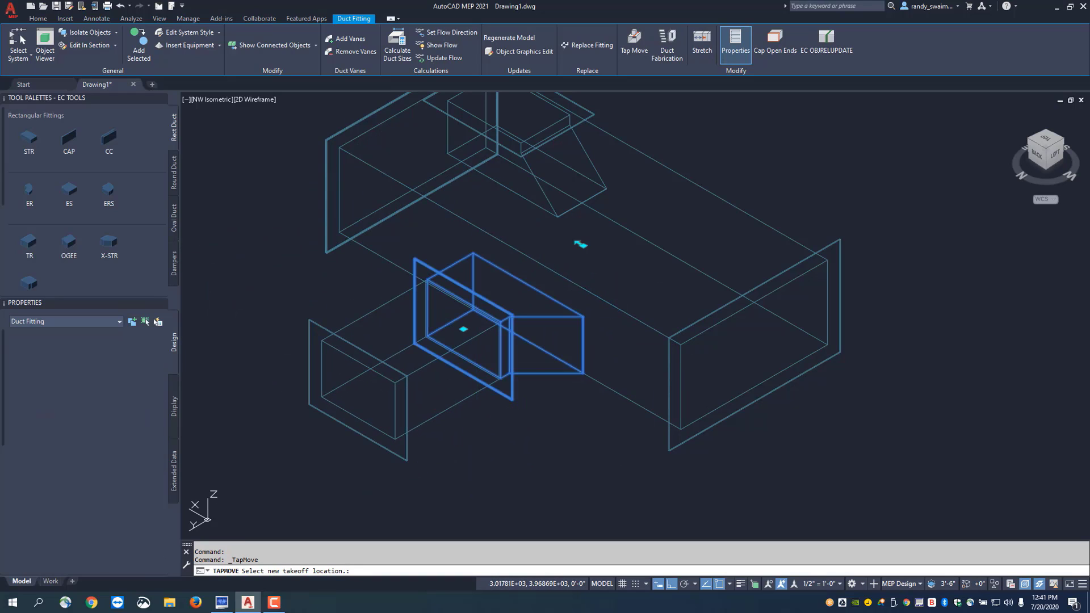
key(Escape)
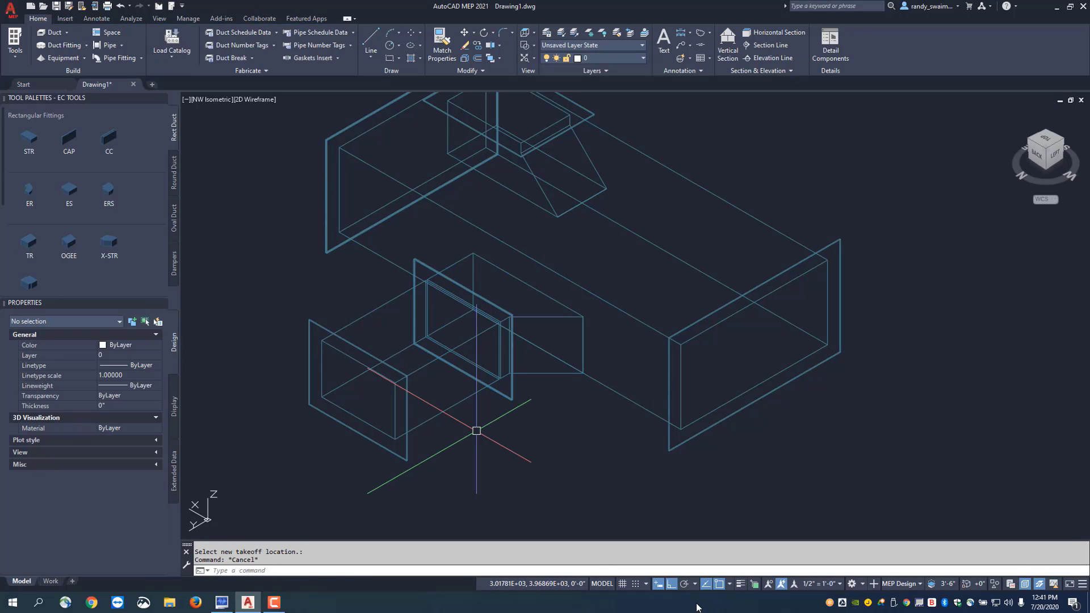